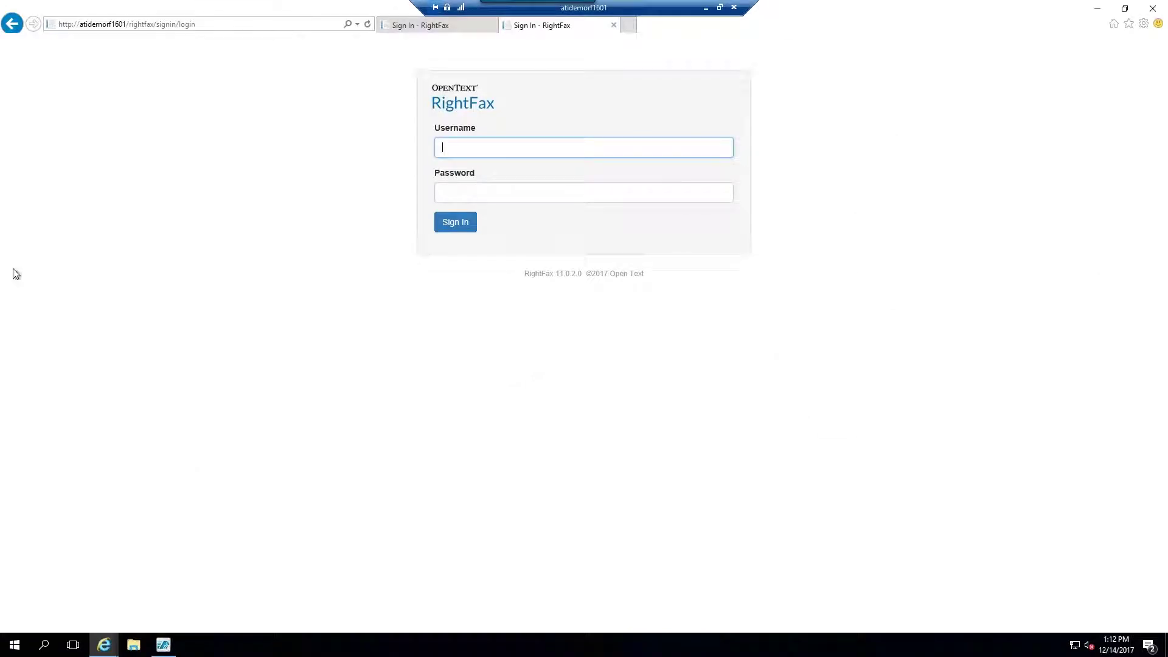
Sign in to WebAdmin as administrator to reach the Users list of 61 accounts.
{"action": "type", "text": "administrator"}
{"action": "left_click", "coordinate": [455, 222]}
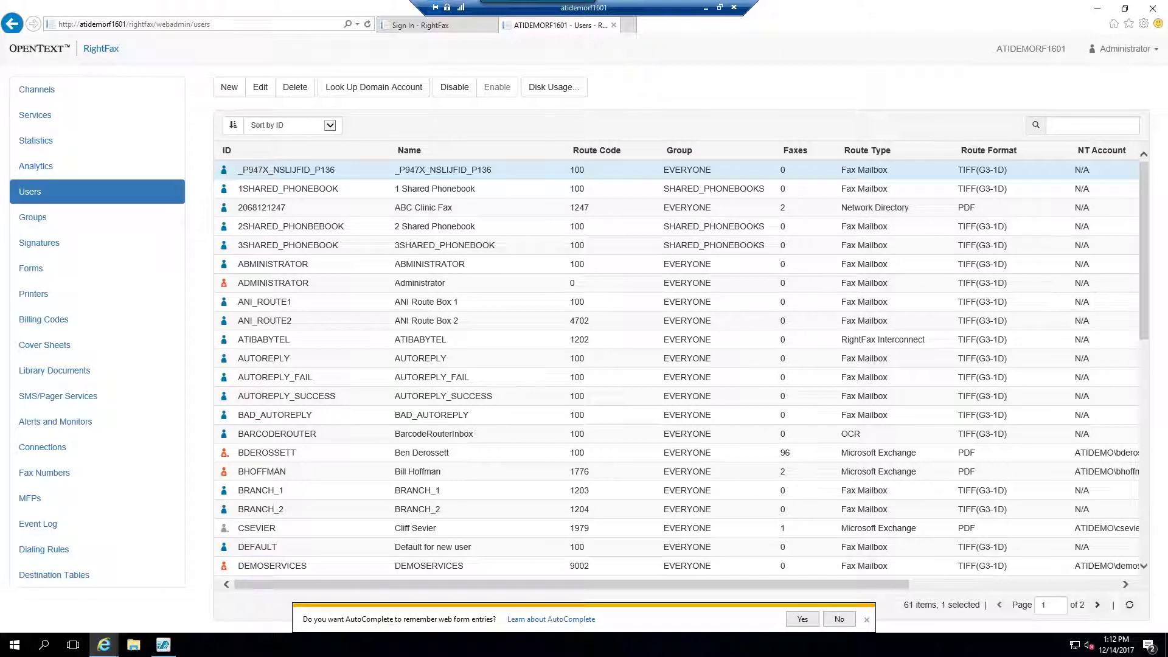
{"action": "double_click", "coordinate": [426, 472]}
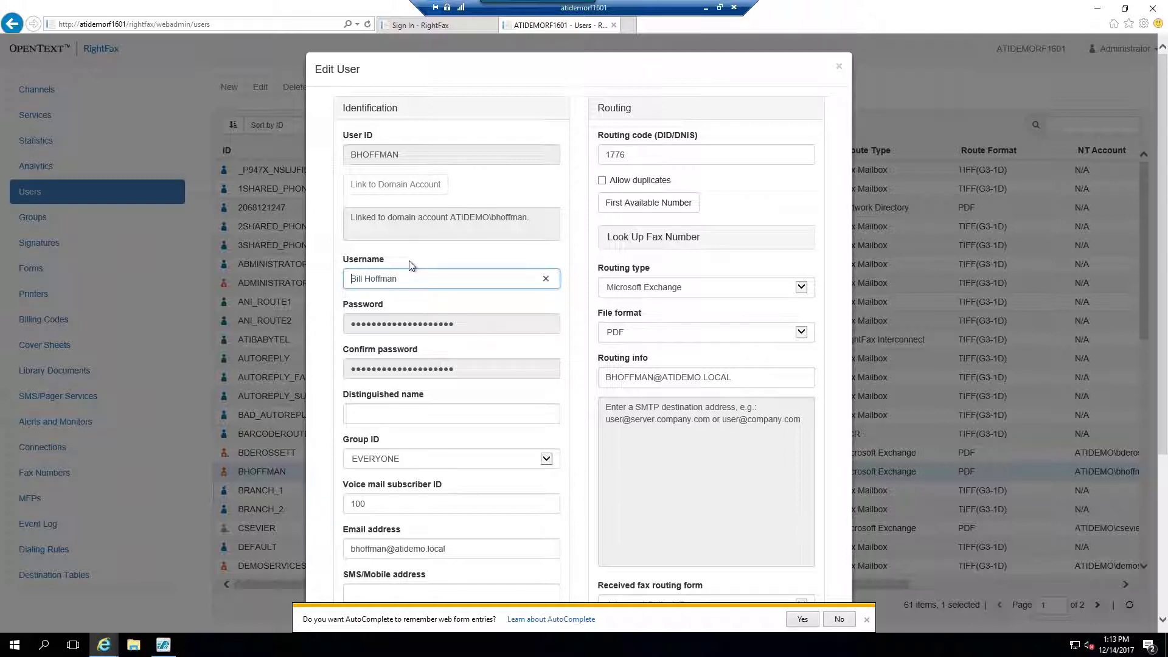
{"action": "scroll", "coordinate": [510, 331], "scroll_direction": "down", "scroll_amount": 3}
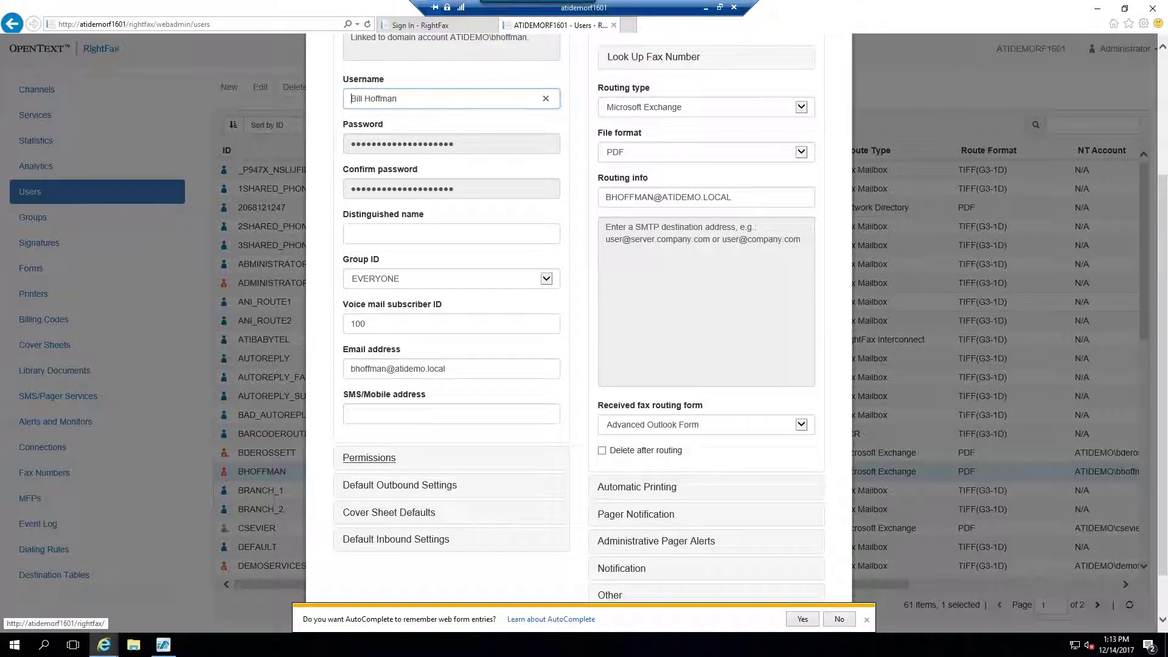
{"action": "left_click", "coordinate": [367, 461]}
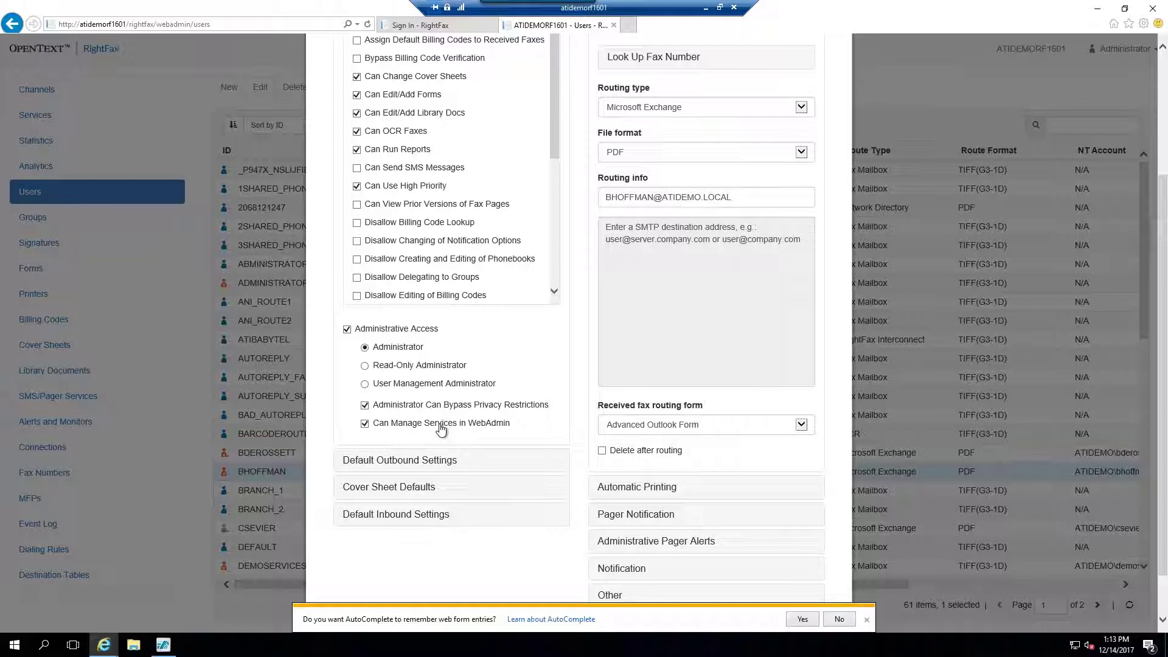
{"action": "scroll", "coordinate": [440, 430], "scroll_direction": "up", "scroll_amount": 2}
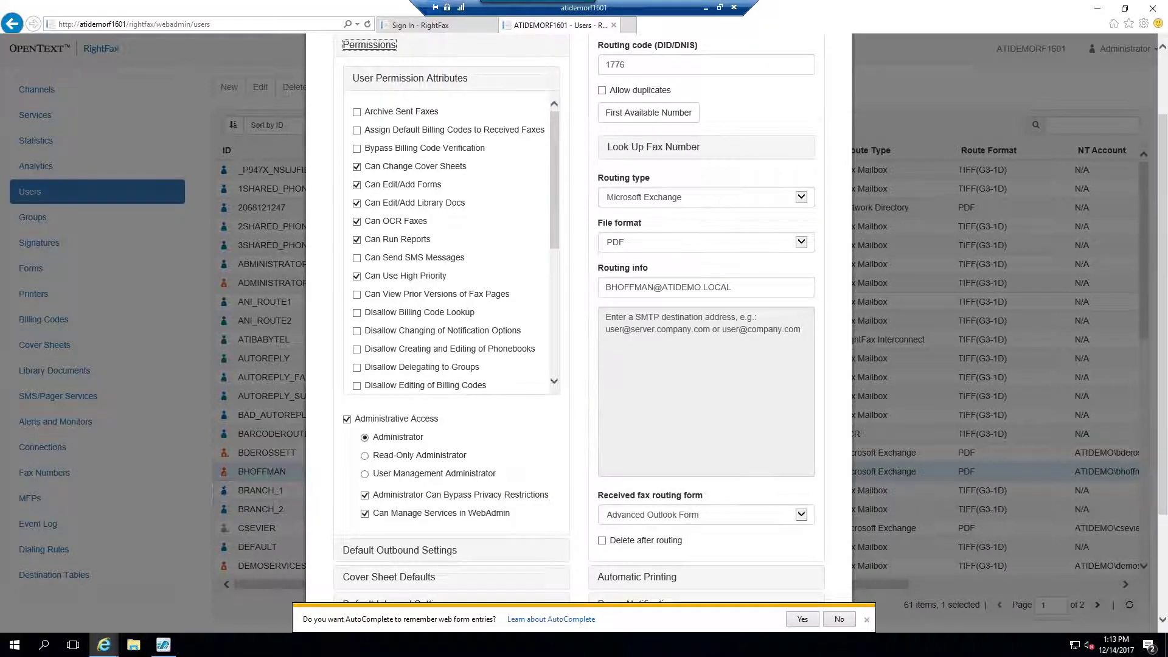
{"action": "scroll", "coordinate": [626, 458], "scroll_direction": "up", "scroll_amount": 4}
{"action": "scroll", "coordinate": [626, 457], "scroll_direction": "down", "scroll_amount": 7}
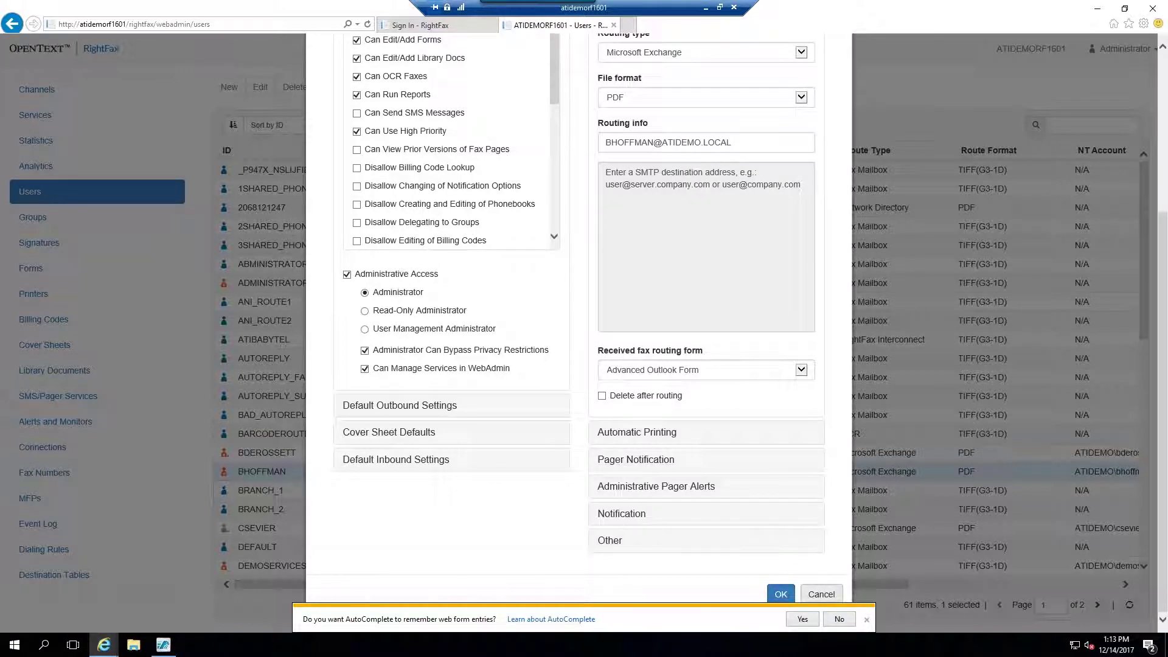
{"action": "left_click", "coordinate": [822, 594]}
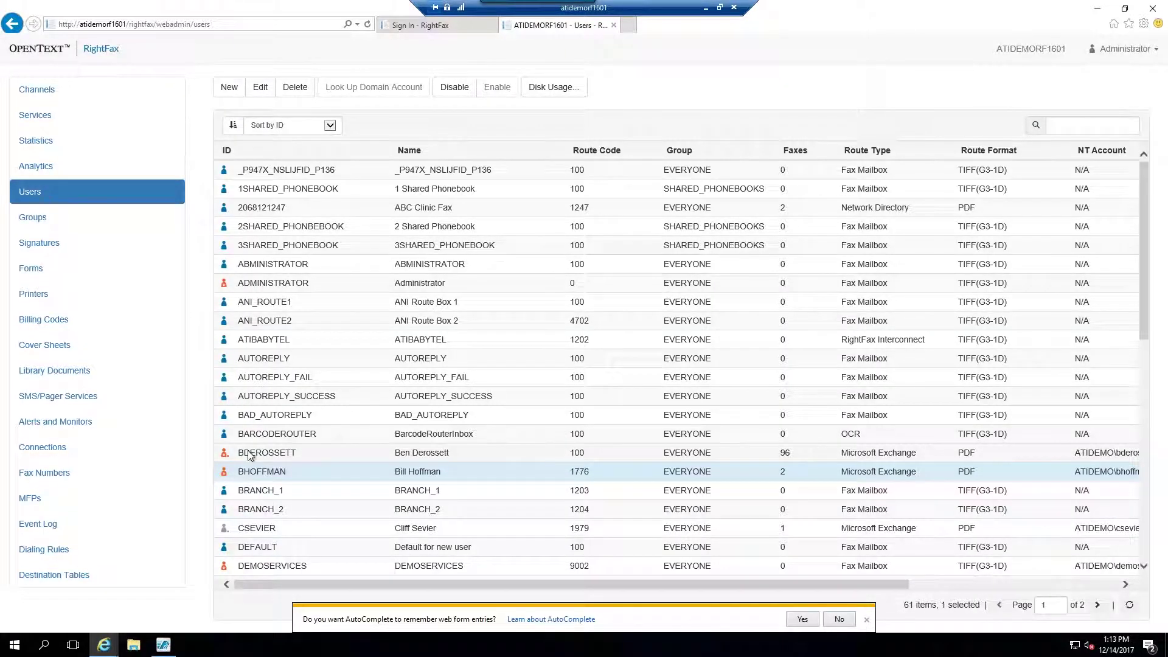
Launch Enterprise Fax Manager, look over the Users list and a user's actions, then show Services.
{"action": "left_click", "coordinate": [1093, 15]}
{"action": "double_click", "coordinate": [34, 152]}
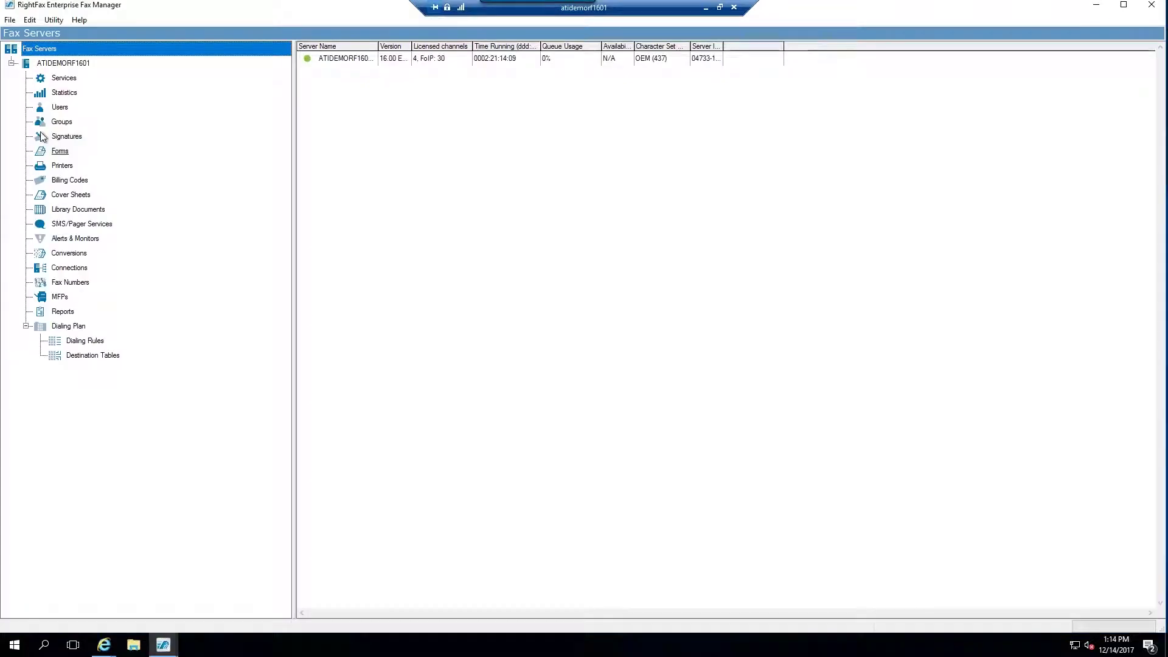
{"action": "left_click", "coordinate": [58, 107]}
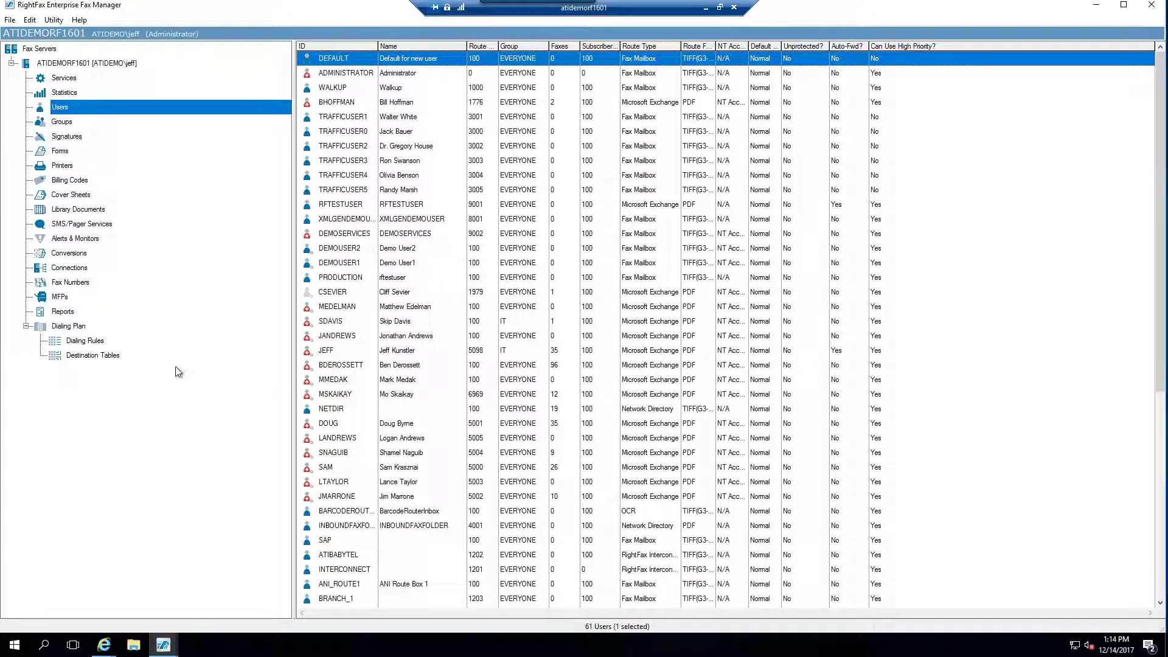
{"action": "right_click", "coordinate": [324, 467]}
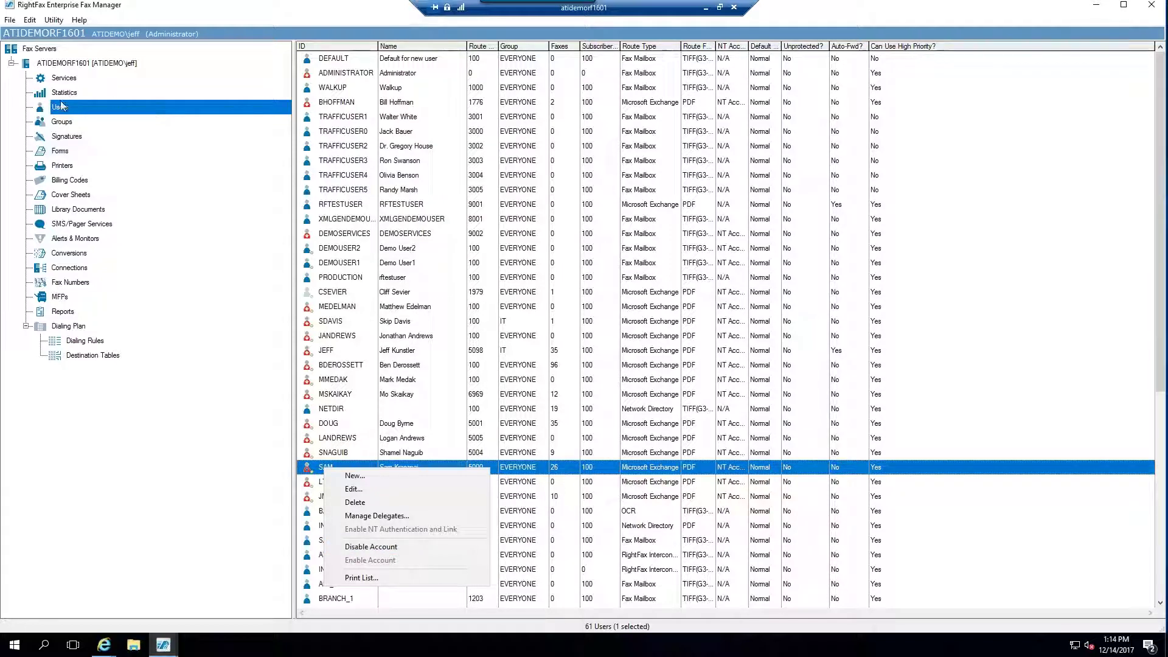
{"action": "left_click", "coordinate": [63, 80]}
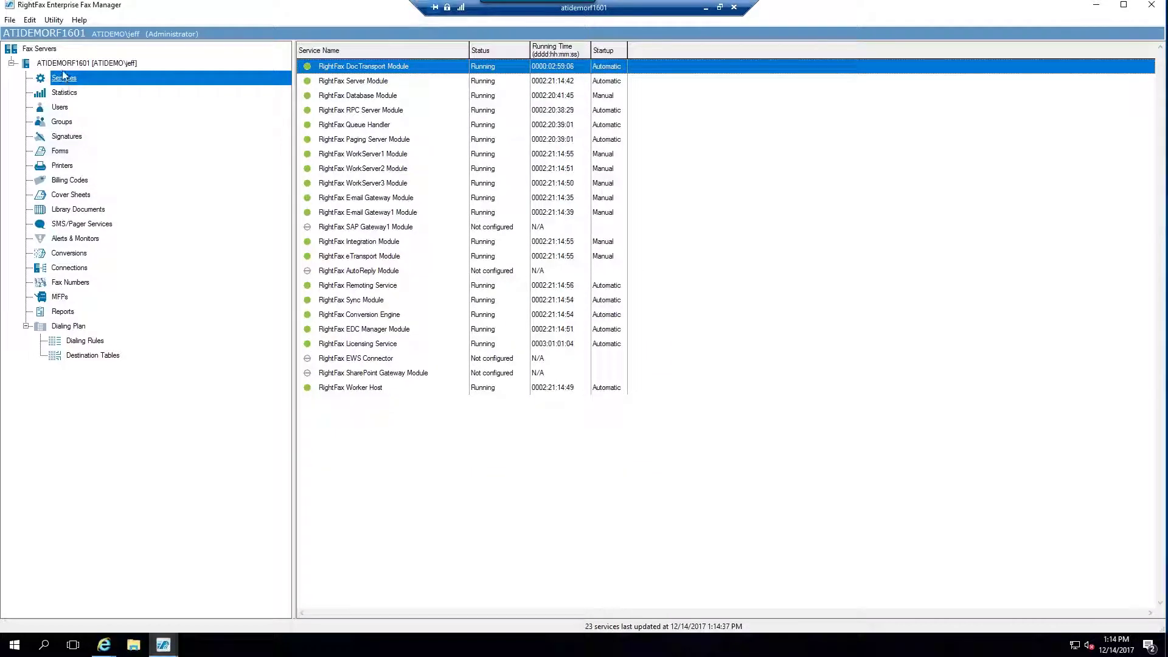
Select the RightFax Server Module service to bring up the LOCAL server's configuration.
{"action": "left_click", "coordinate": [352, 83]}
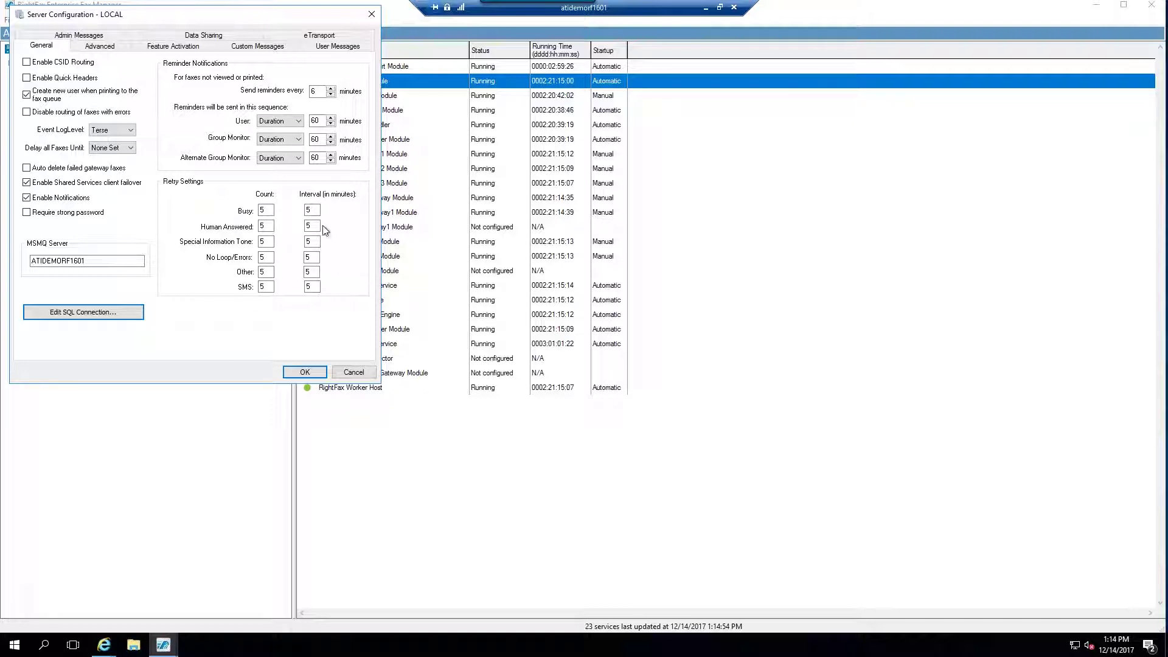
Try editing the Human Answered retry count, view the Advanced tab, then cancel without saving.
{"action": "left_click", "coordinate": [264, 214]}
{"action": "left_click", "coordinate": [273, 230]}
{"action": "key", "text": "BackSpace"}
{"action": "type", "text": "1"}
{"action": "key", "text": "BackSpace"}
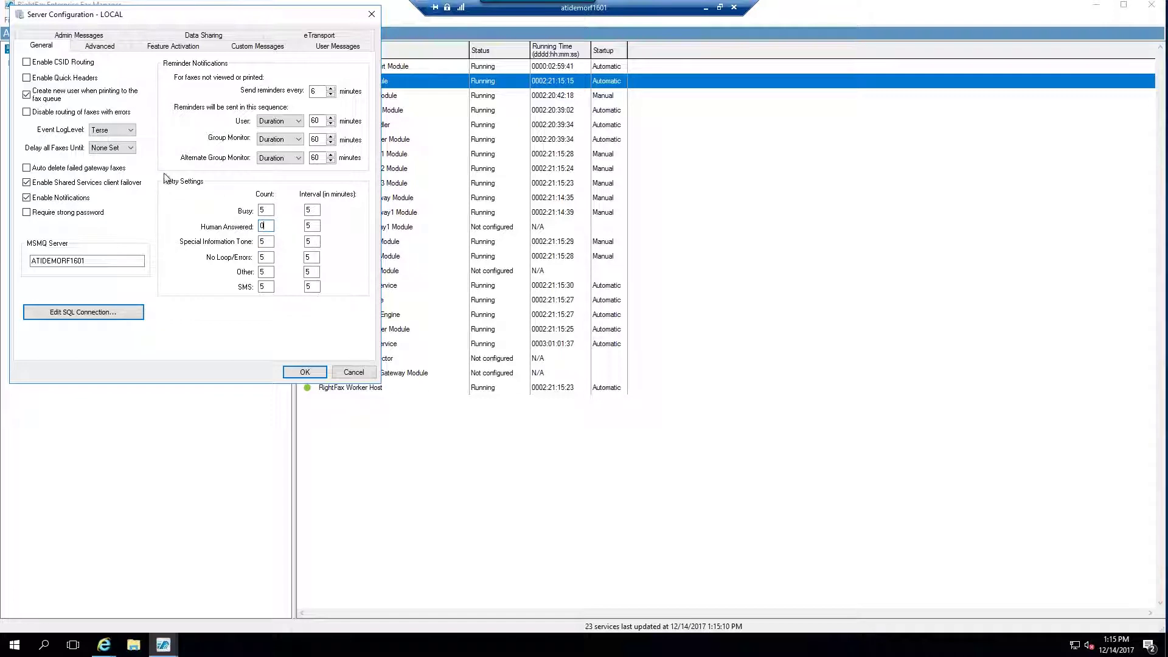
{"action": "left_click", "coordinate": [94, 47]}
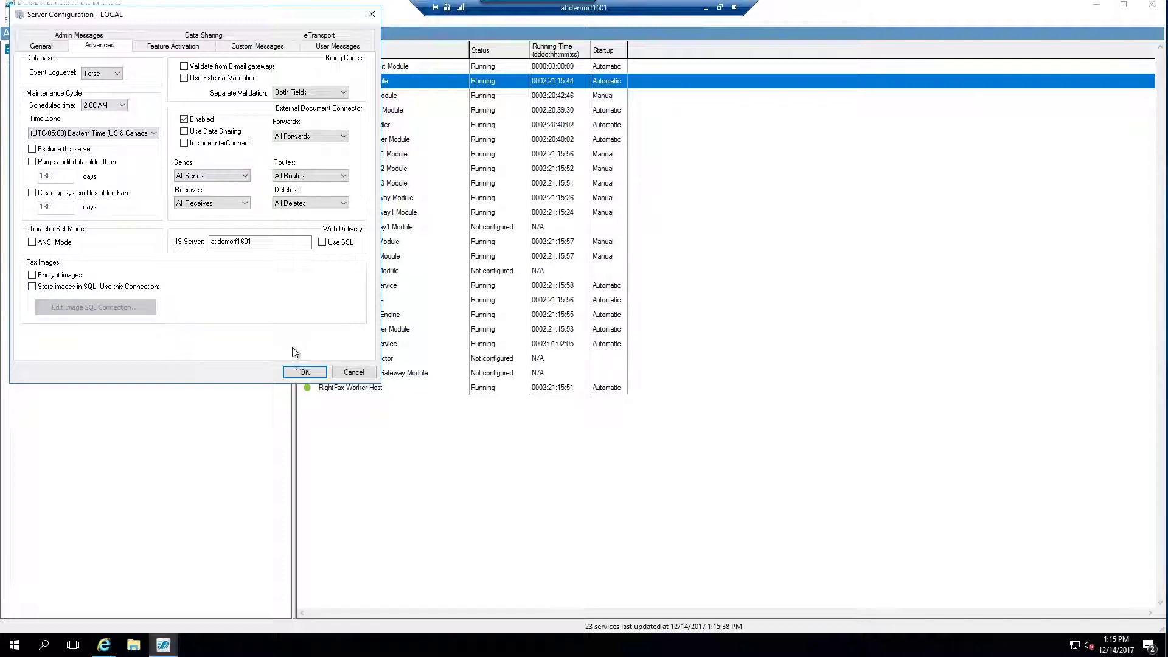
{"action": "left_click", "coordinate": [352, 372]}
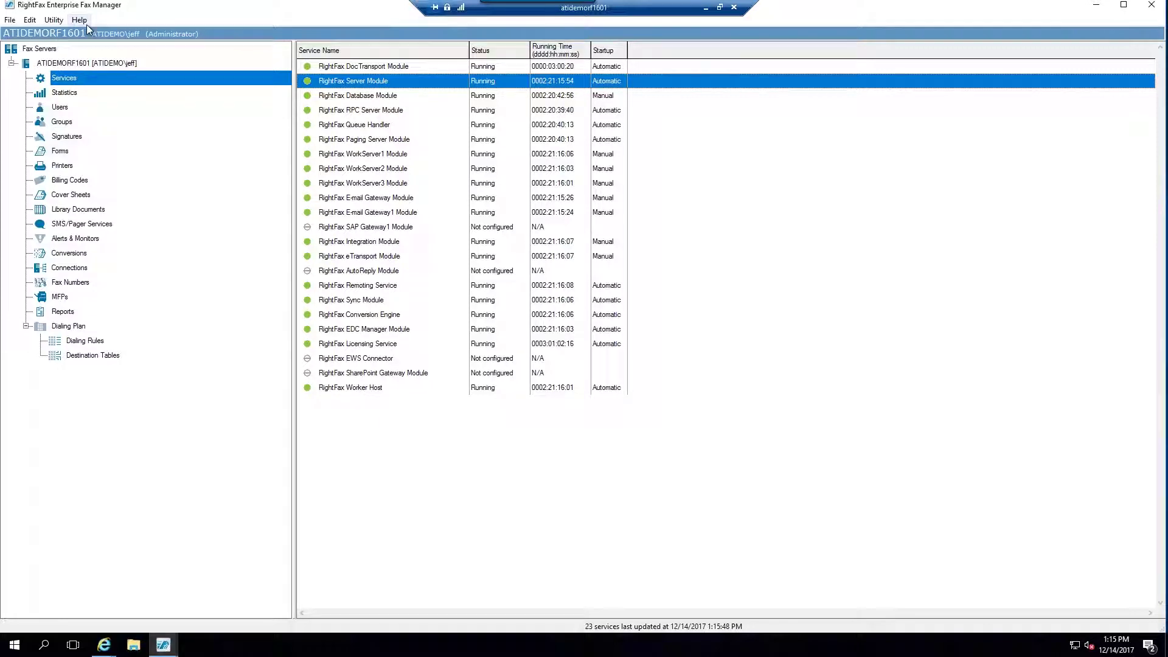
Move to Statistics and display Conversions timing for three types, including TIFF to PDF.
{"action": "key", "text": "Down"}
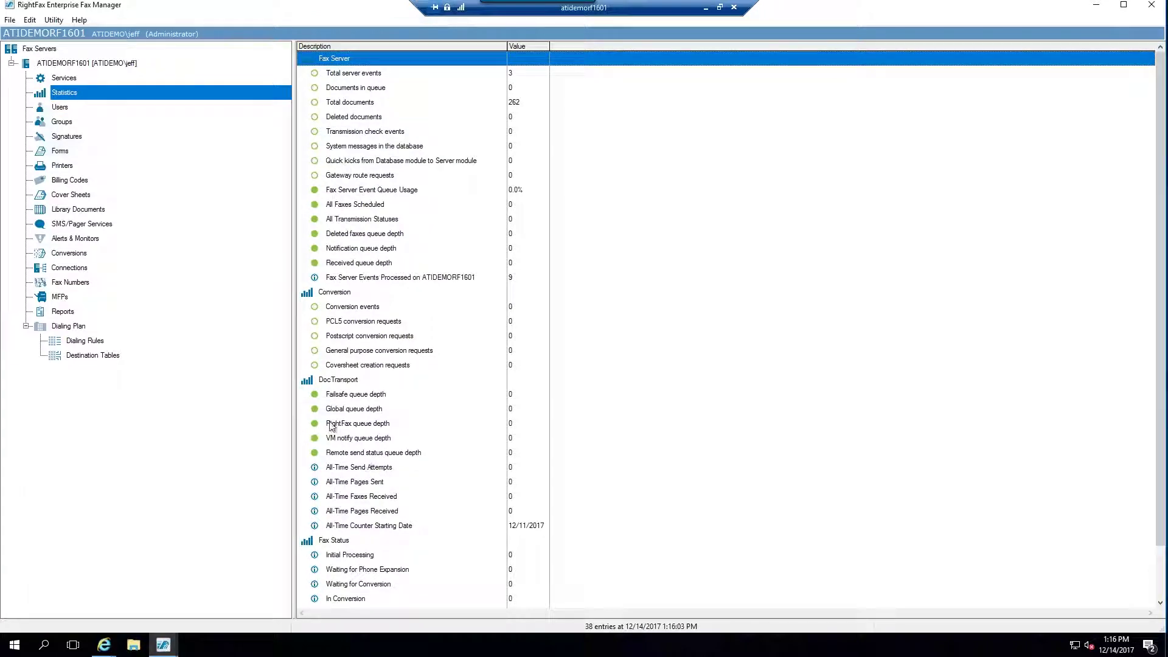
{"action": "left_click", "coordinate": [68, 255]}
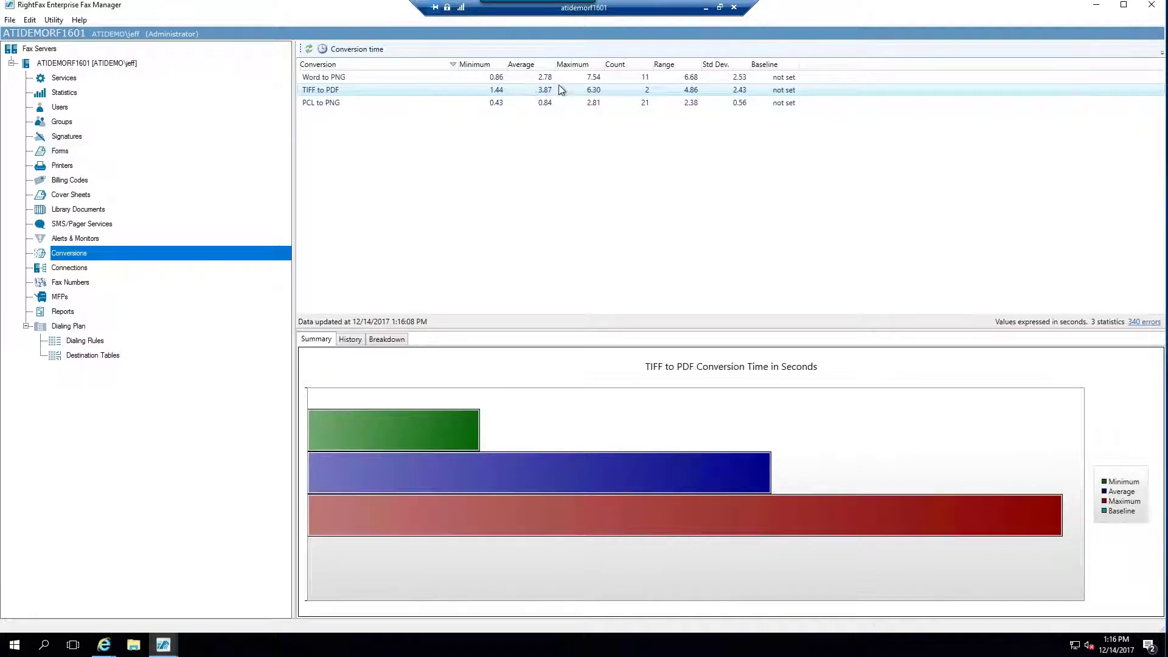
Review the 21 connections and ADMINISTRATOR's options, then bring up the MFPs options menu.
{"action": "left_click", "coordinate": [69, 268]}
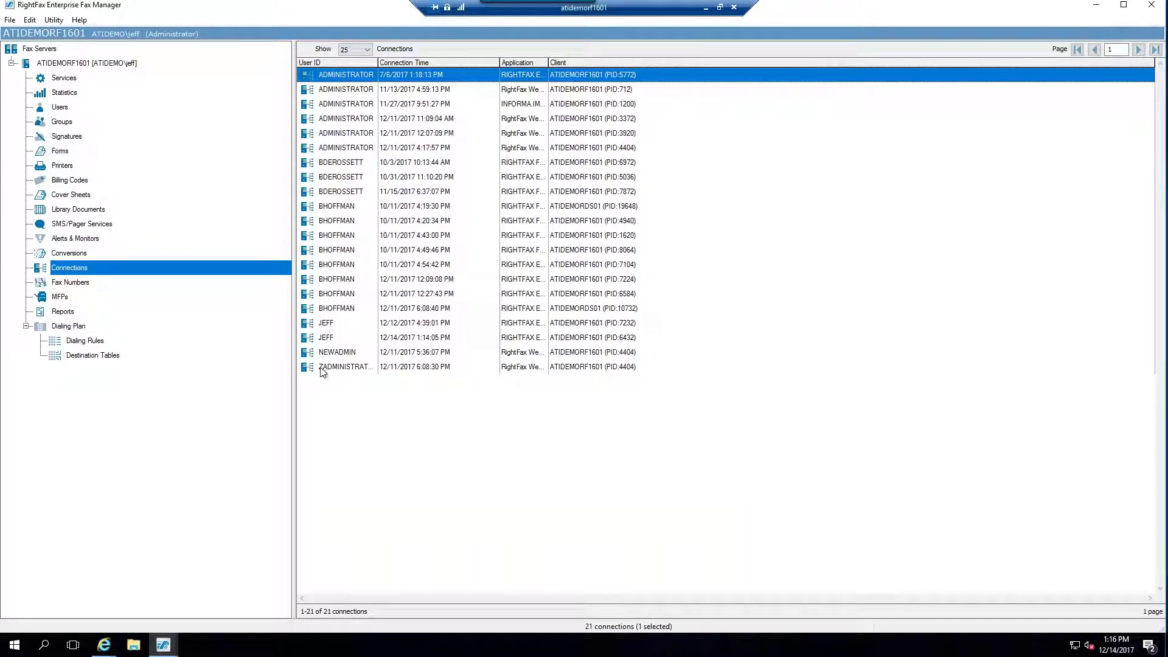
{"action": "right_click", "coordinate": [363, 76]}
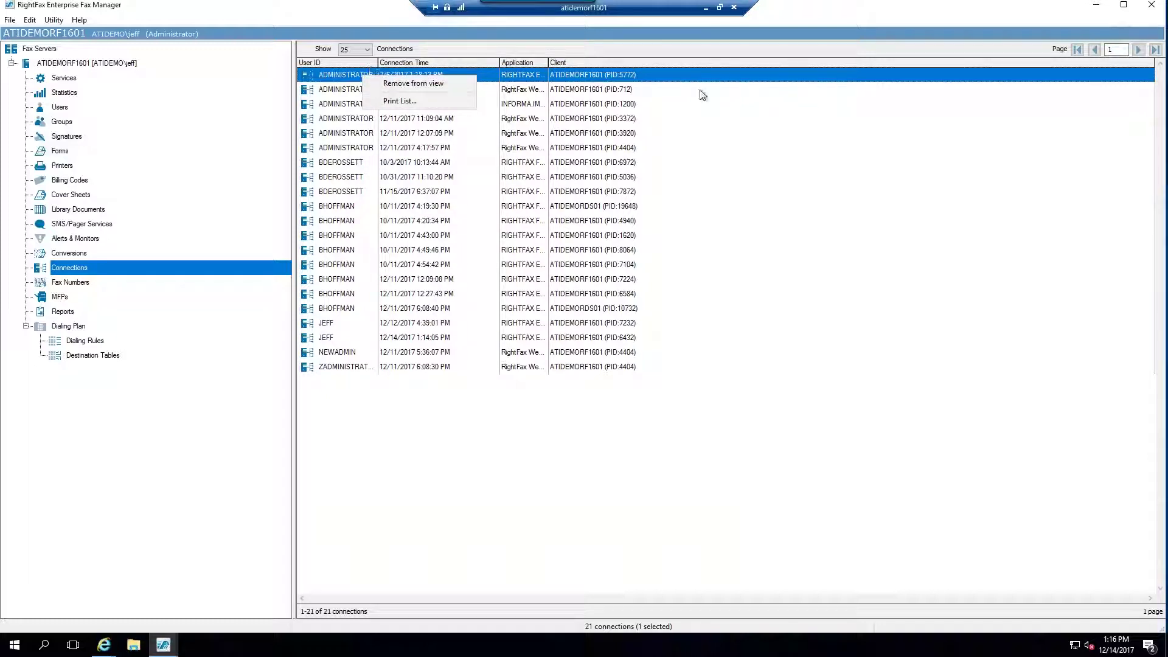
{"action": "left_click", "coordinate": [196, 19]}
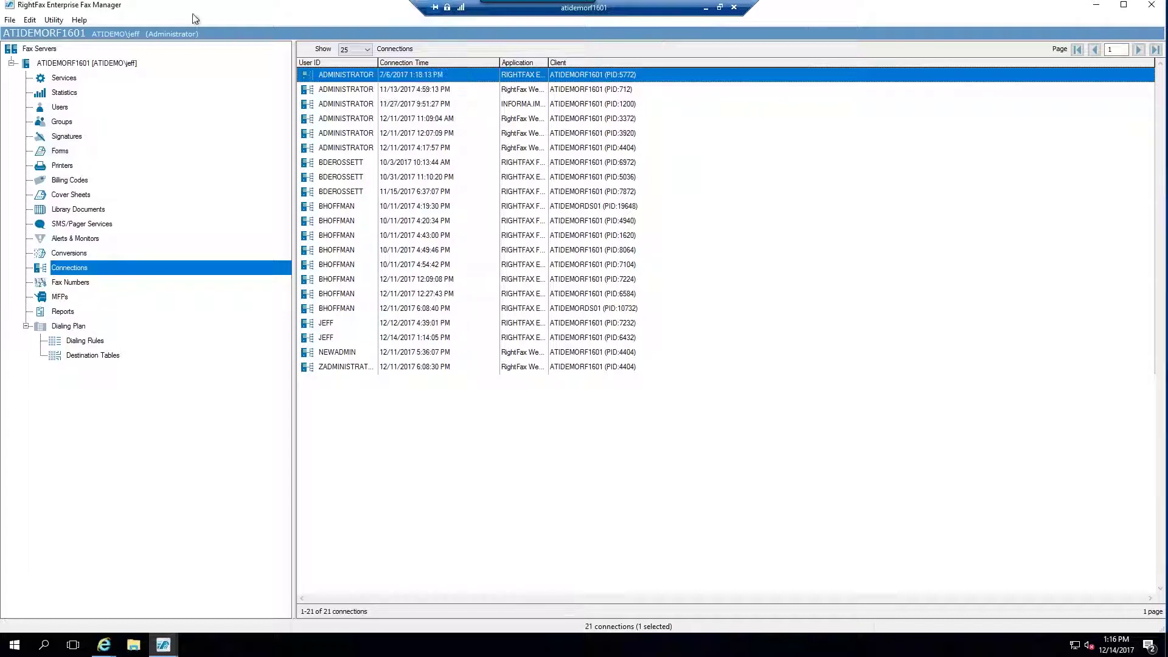
{"action": "left_click", "coordinate": [60, 298]}
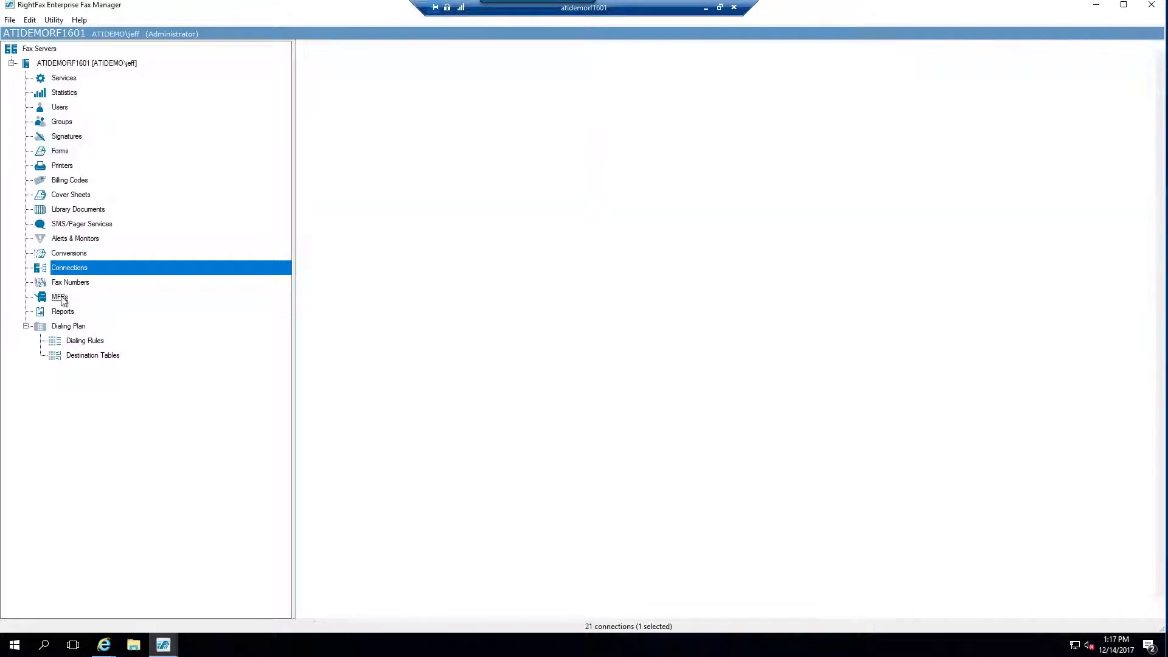
{"action": "right_click", "coordinate": [63, 299]}
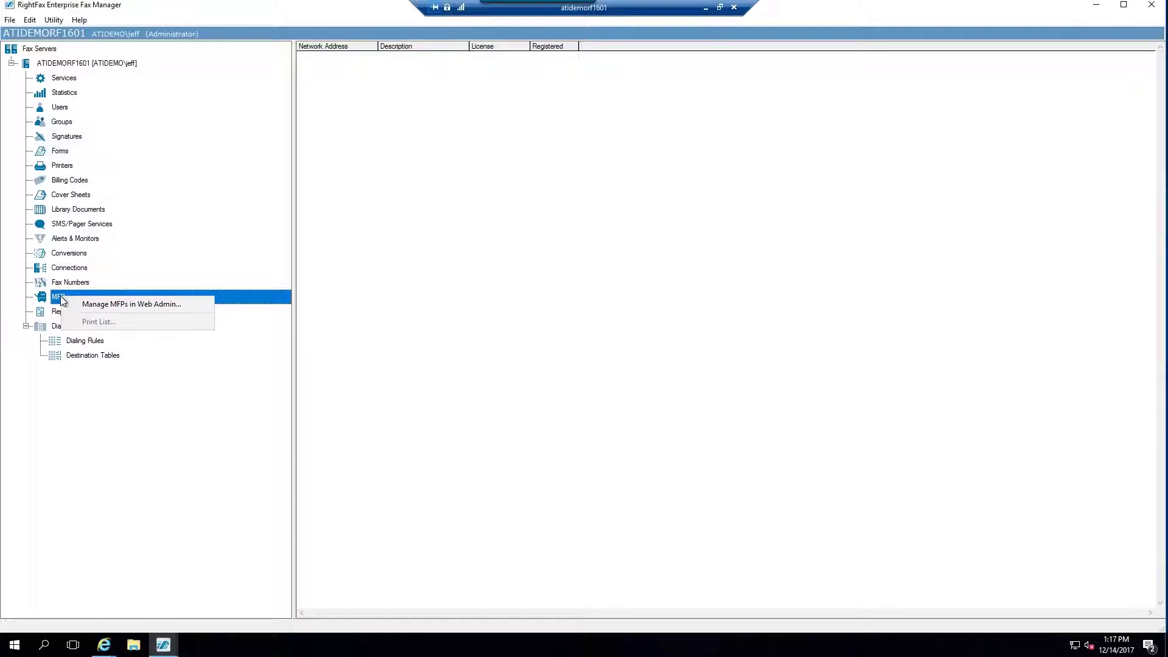
Choose Manage MFPs in Web Admin and sign in as administrator.
{"action": "left_click", "coordinate": [76, 304]}
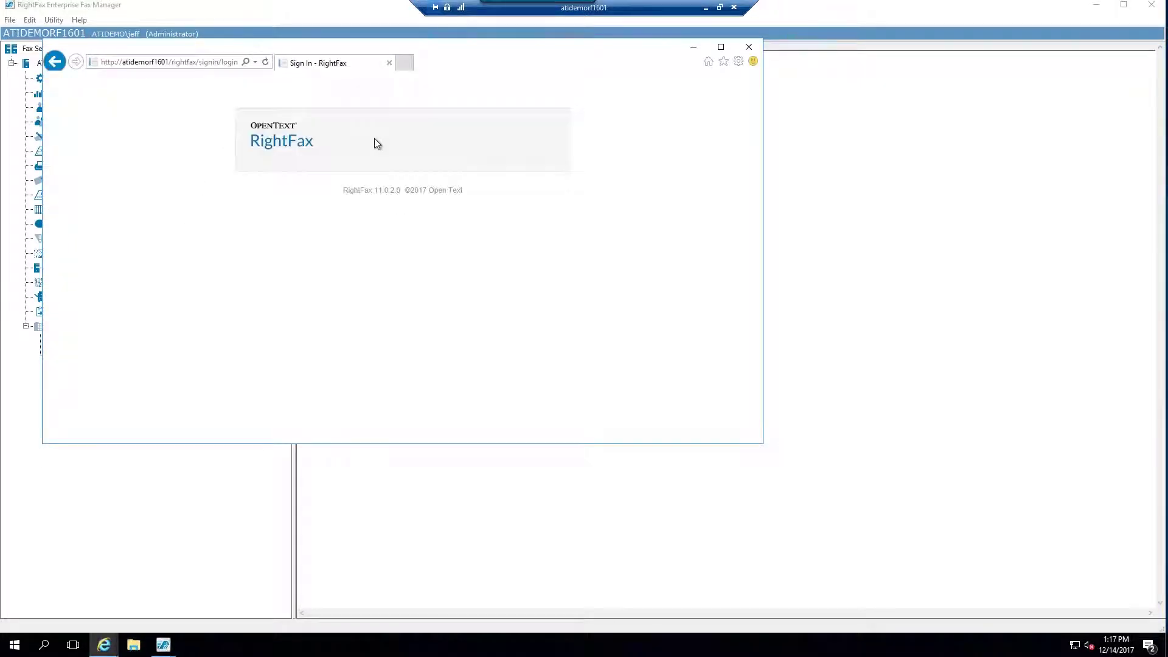
{"action": "type", "text": "a"}
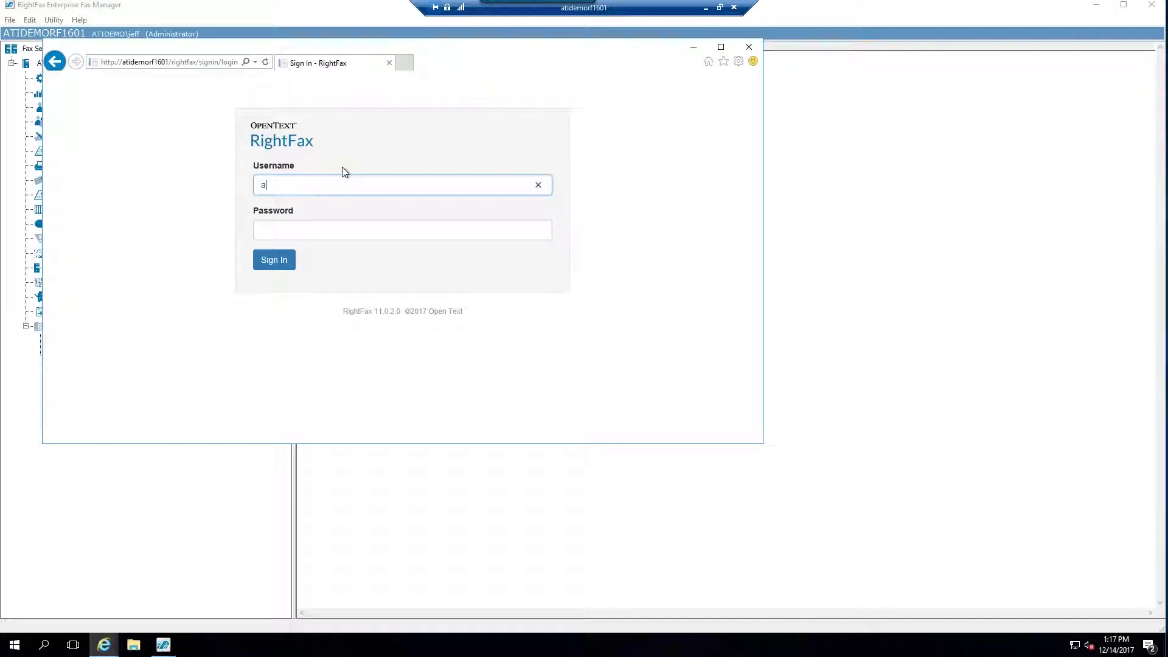
{"action": "type", "text": "dministrator"}
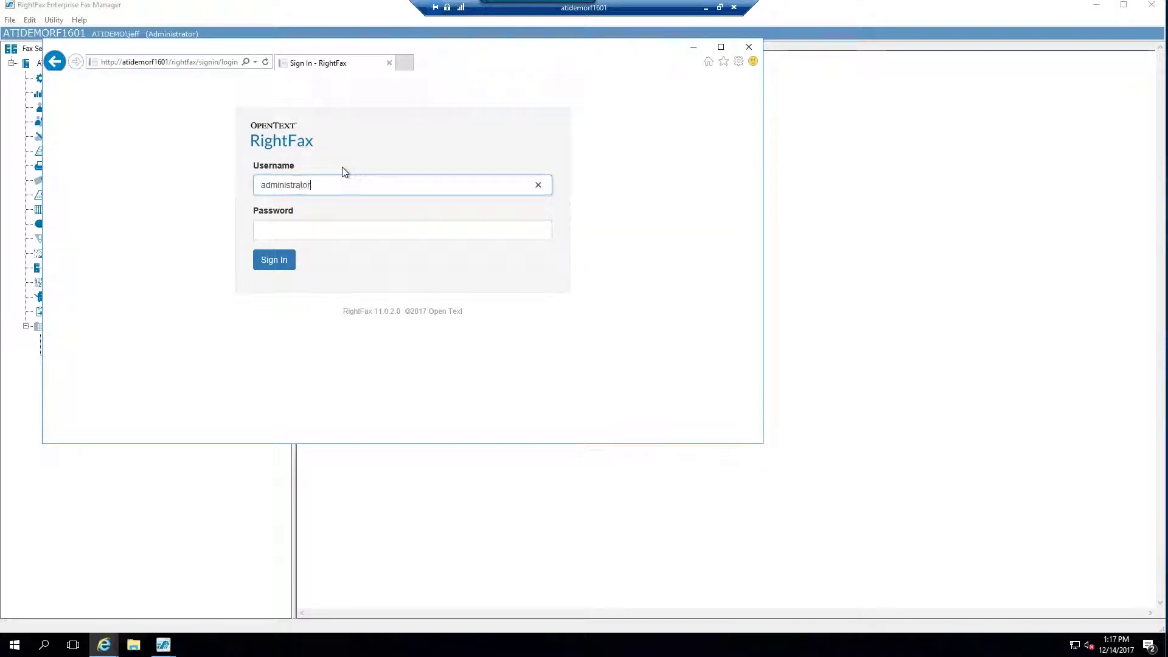
{"action": "key", "text": "Return"}
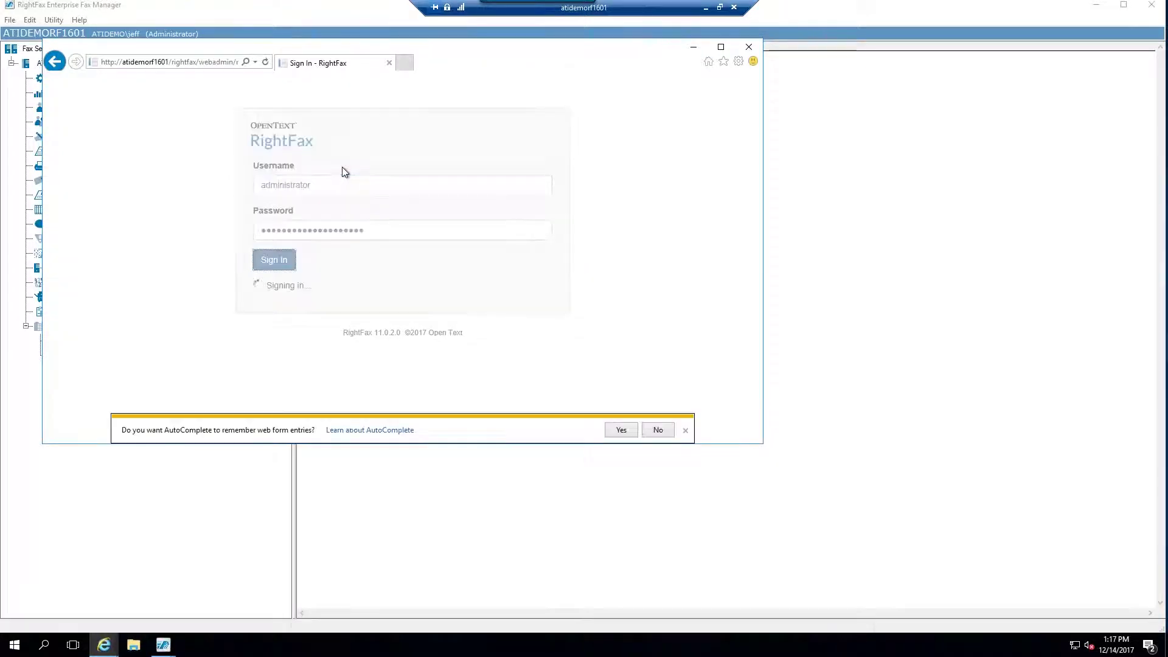